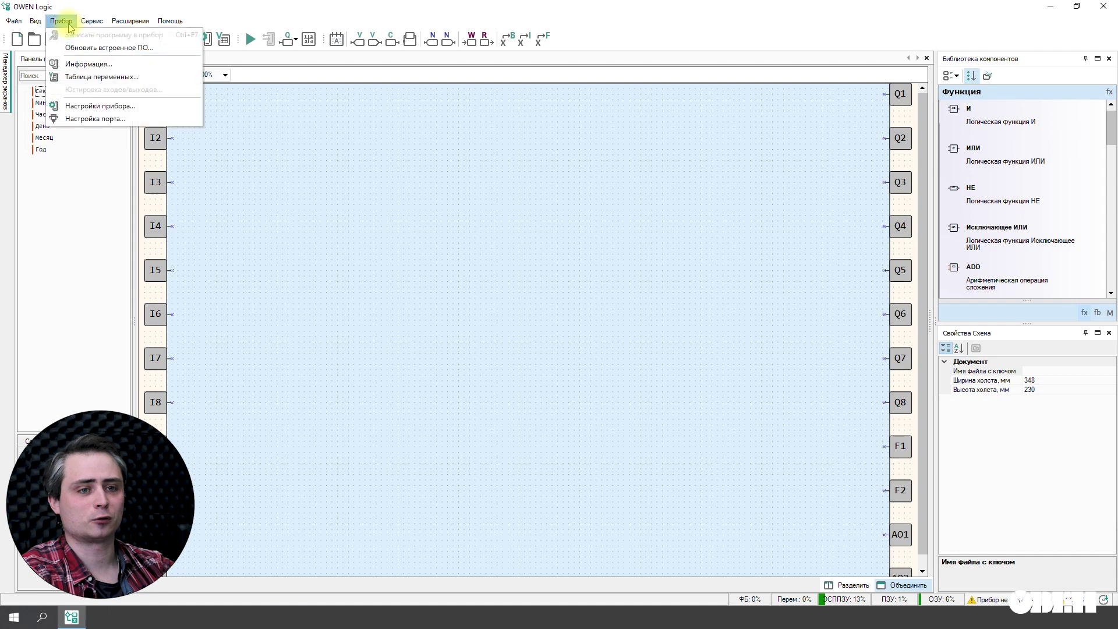
Open the device settings and select the RS485 slot 1 interface
left_click(99, 109)
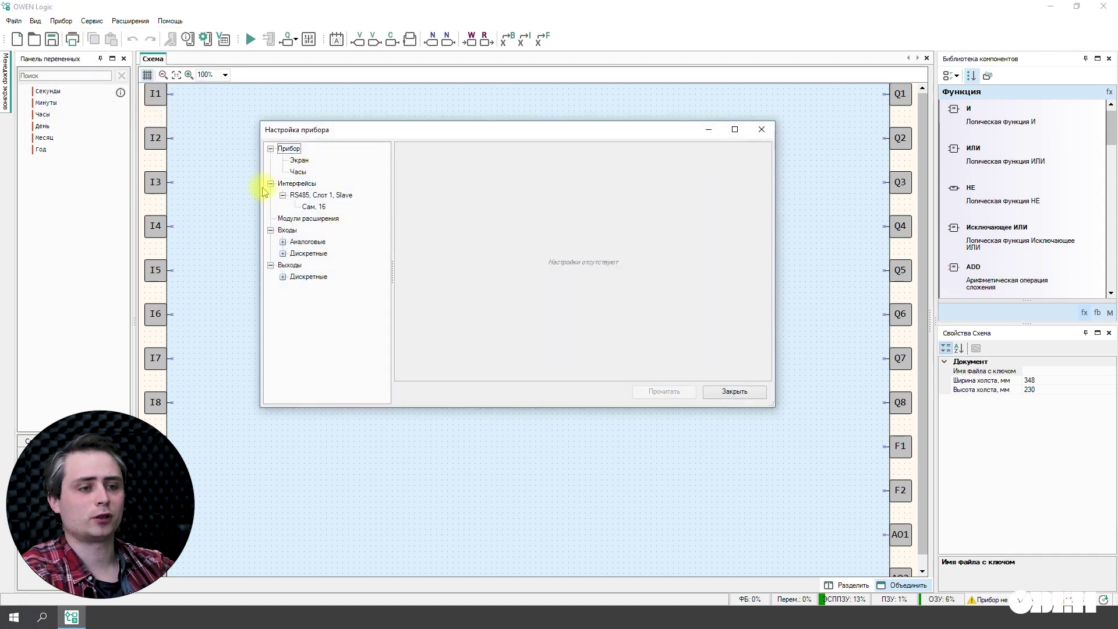
left_click(306, 197)
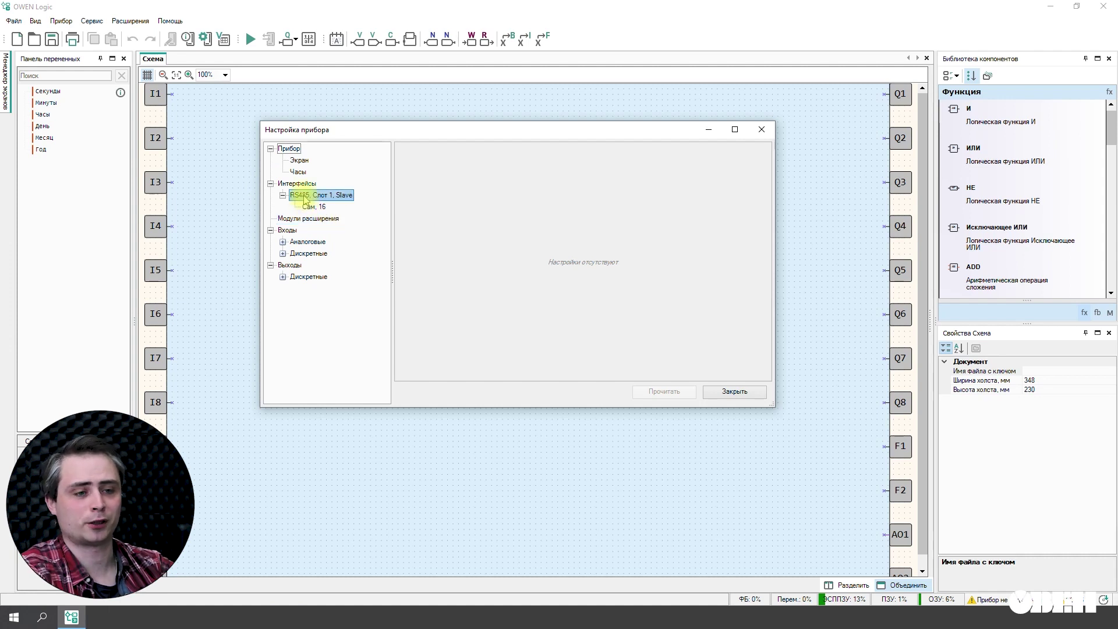
right_click(294, 184)
mouse_move(370, 200)
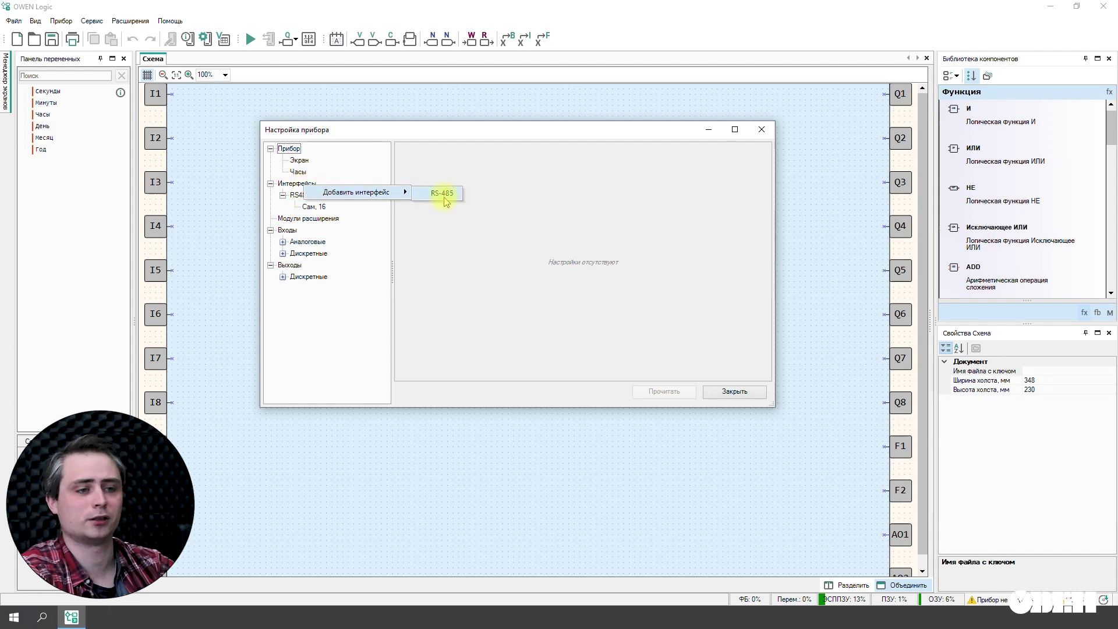
key("Escape")
key("Escape")
Set the RS485 slot 1 interface to Master mode, keeping RTU as its protocol
left_click(345, 196)
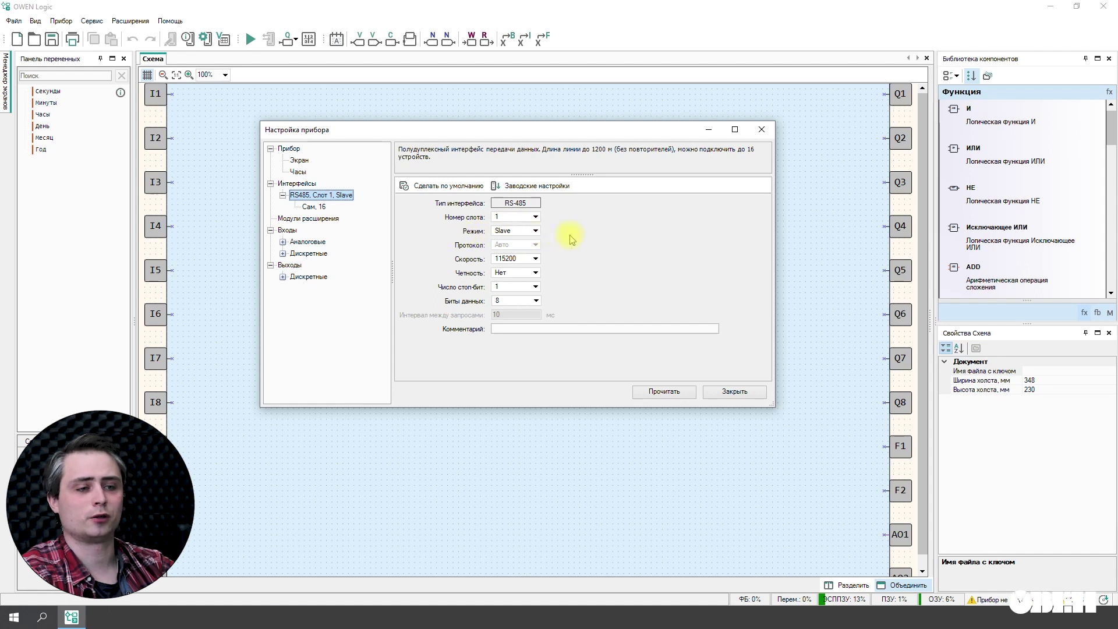
left_click(535, 231)
left_click(527, 248)
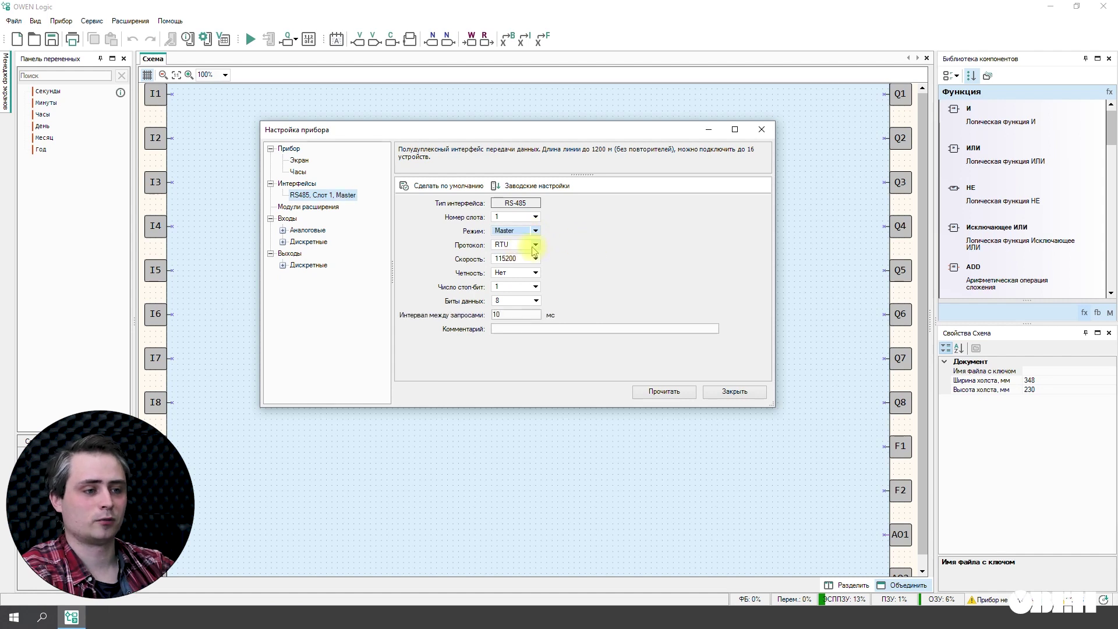
left_click(535, 247)
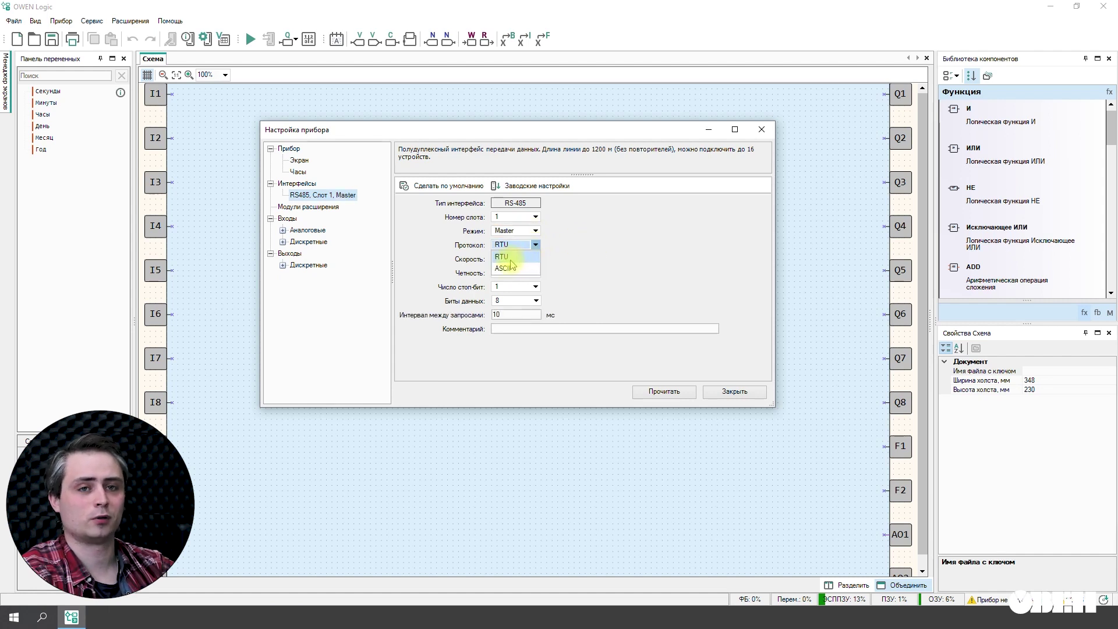
left_click(617, 248)
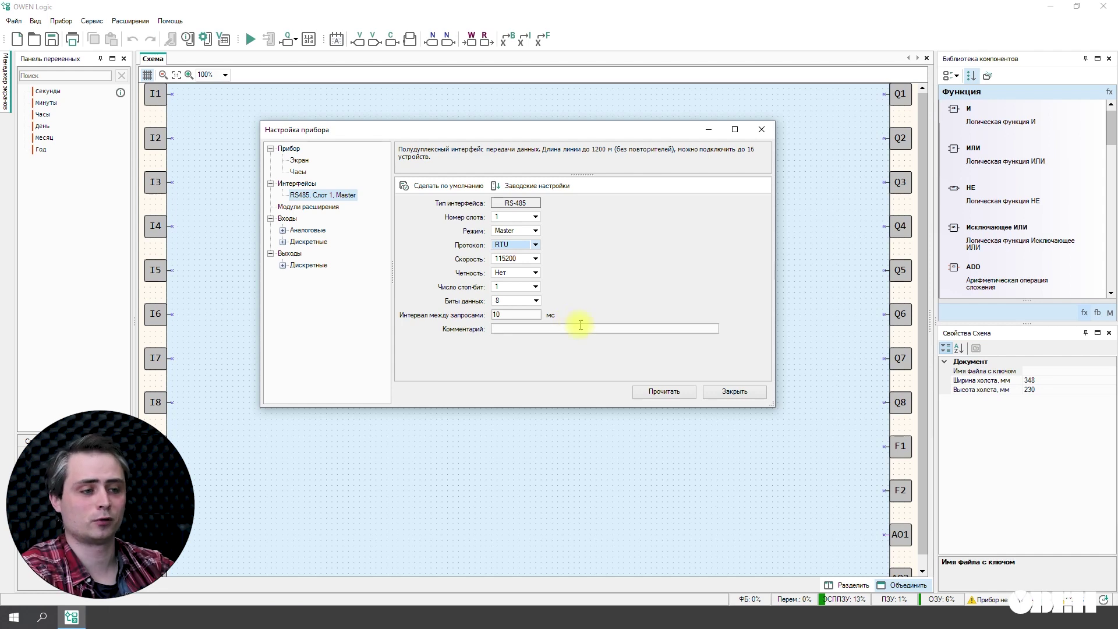
Add a new polled device to the RS485 slot 1 Master interface and show its settings
left_click(350, 195)
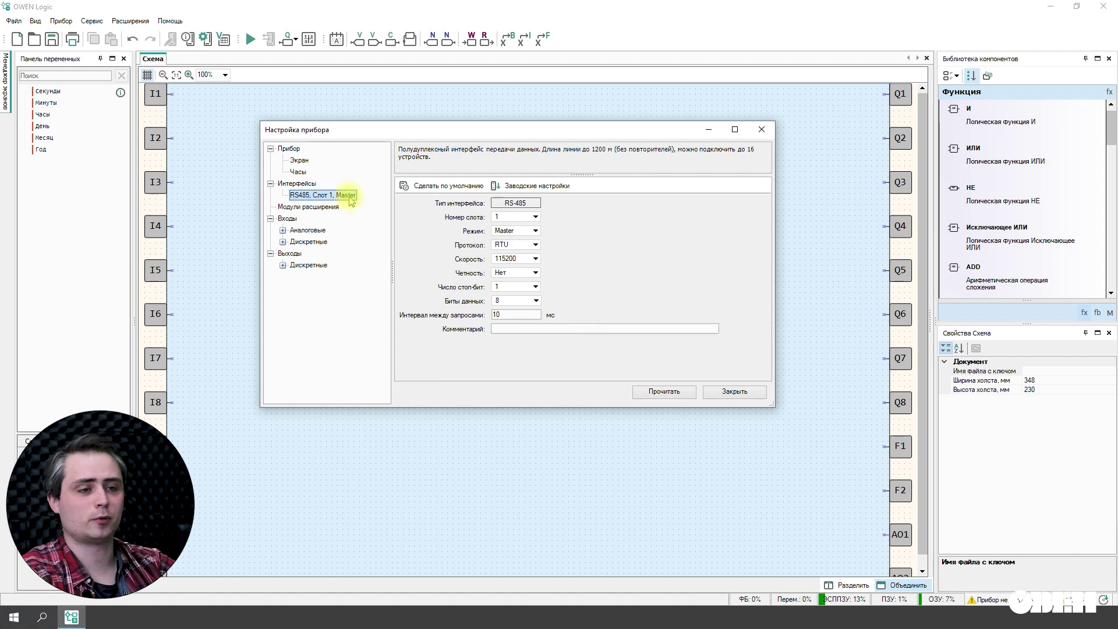
right_click(352, 198)
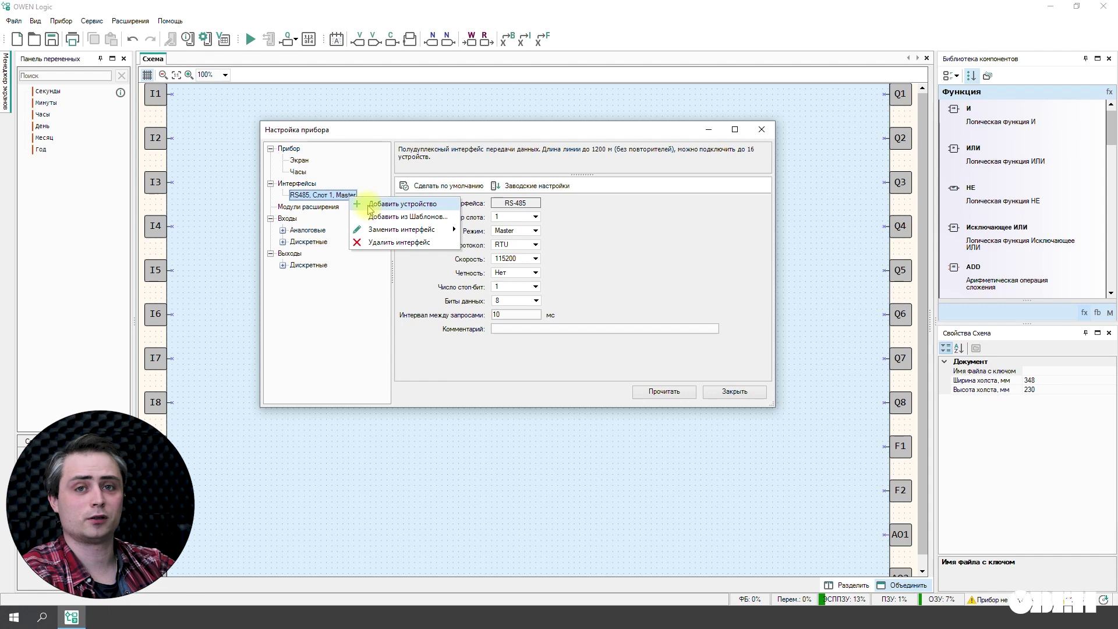
left_click(369, 206)
left_click(348, 207)
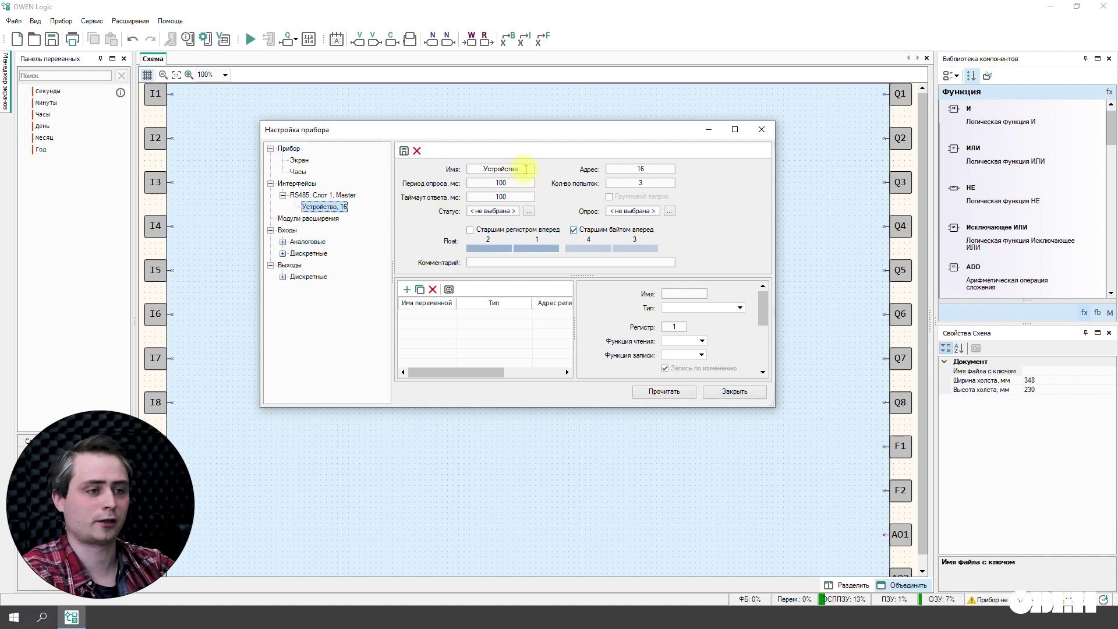
Name the polled device МВ110-2А and set its address to 20
left_click_drag(526, 169, 450, 170)
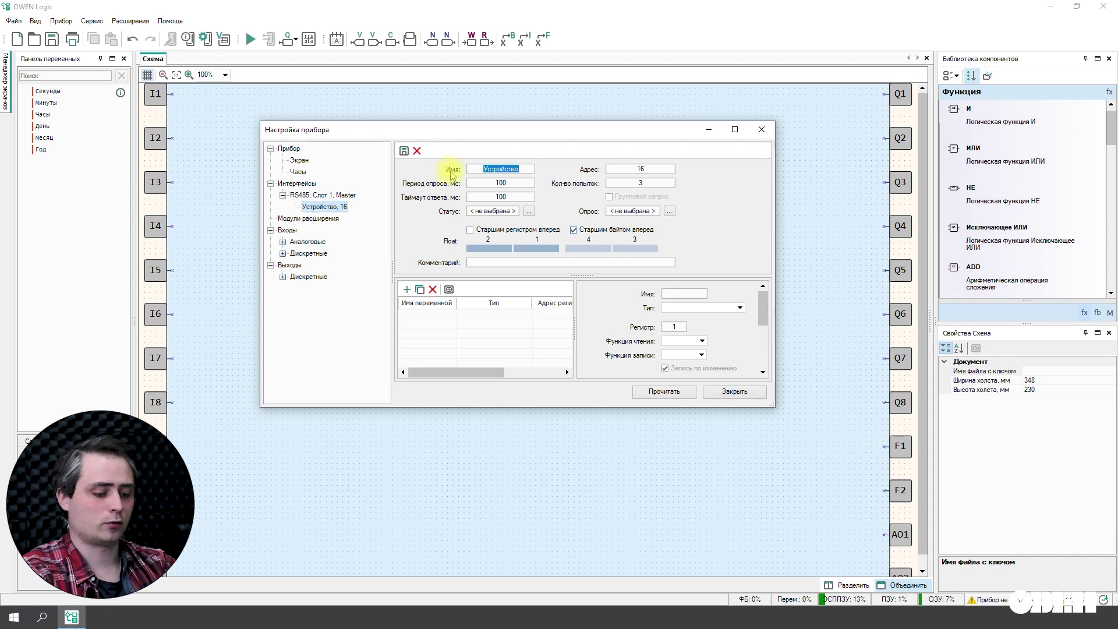
type("МВ11")
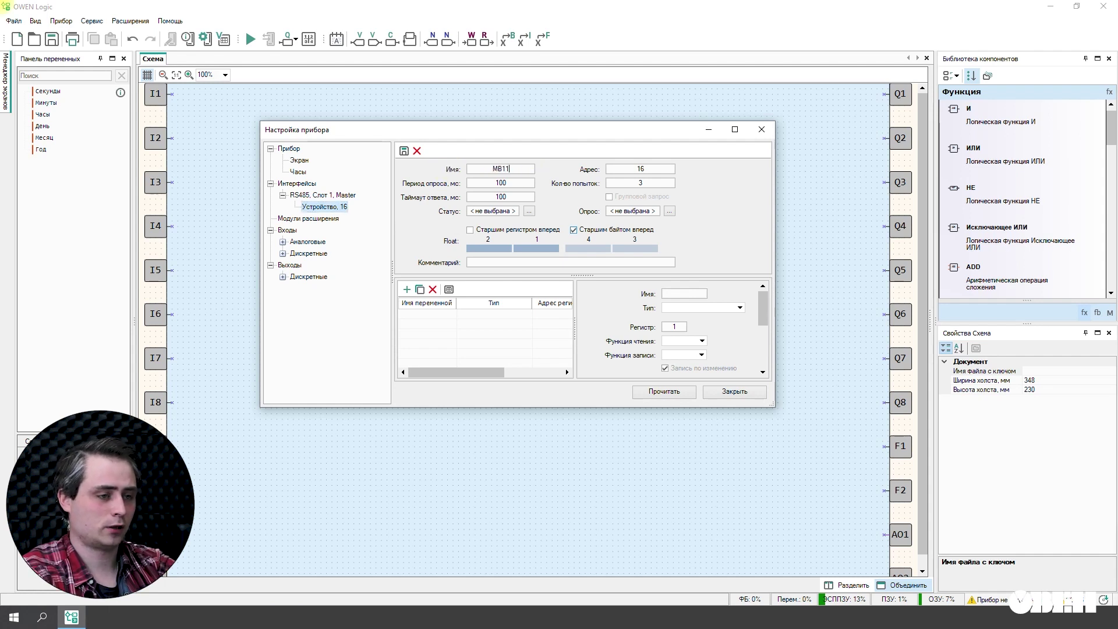
type("0-2")
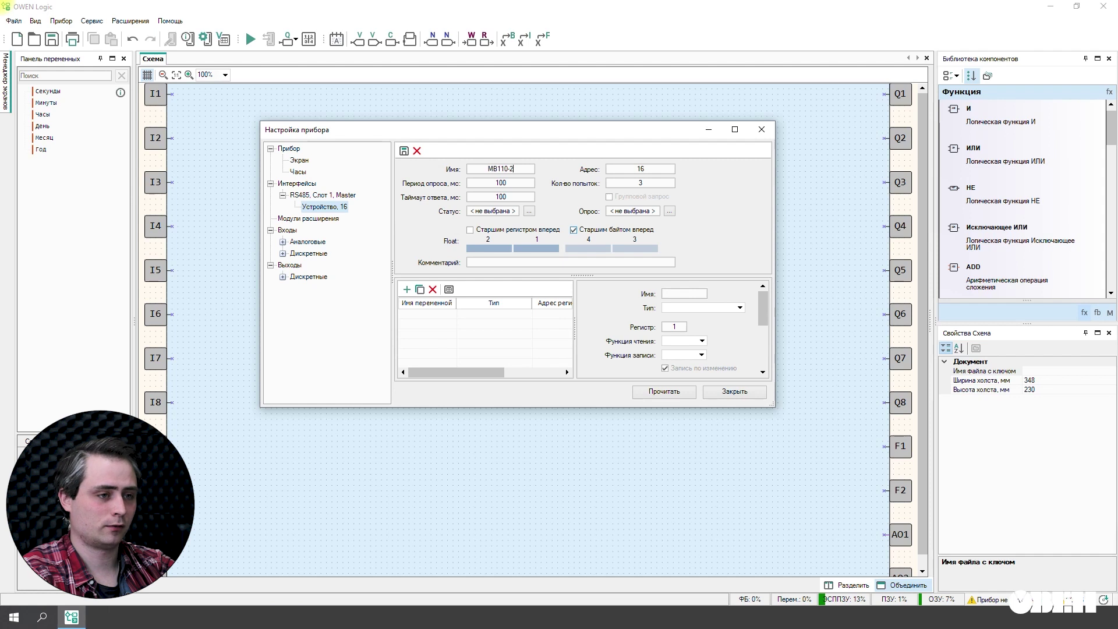
type("А")
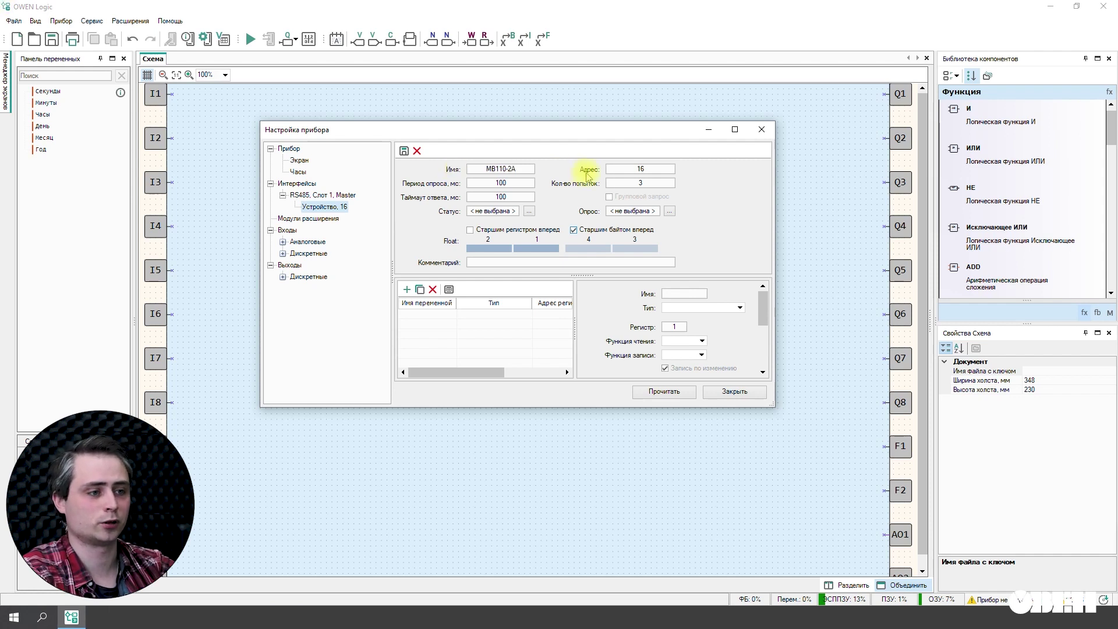
left_click_drag(640, 170, 658, 169)
key("BackSpace")
key("BackSpace")
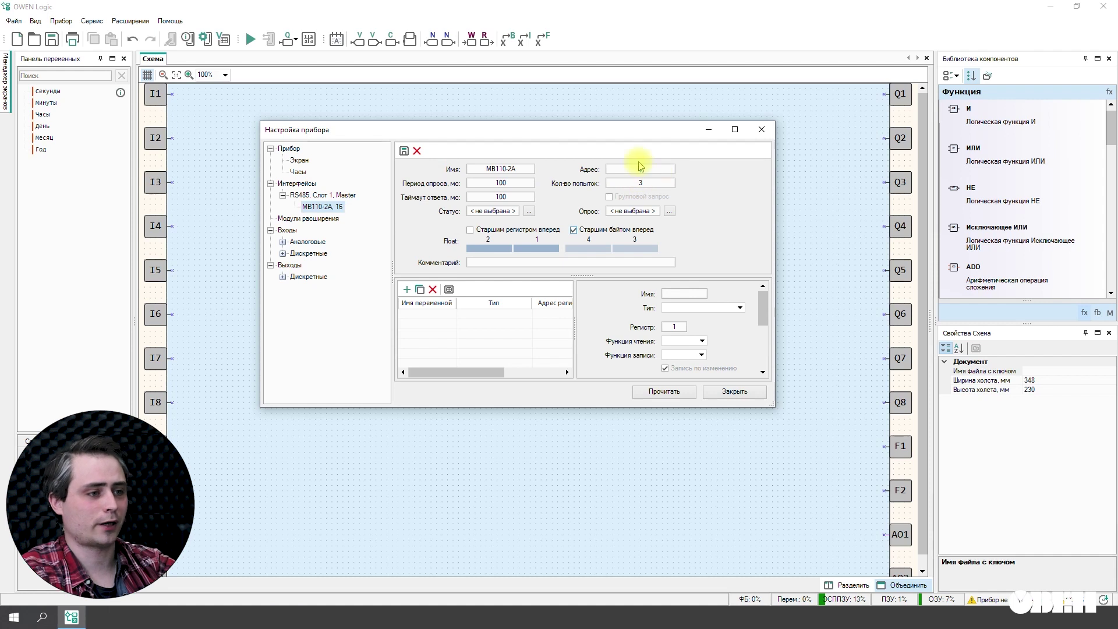
type("20")
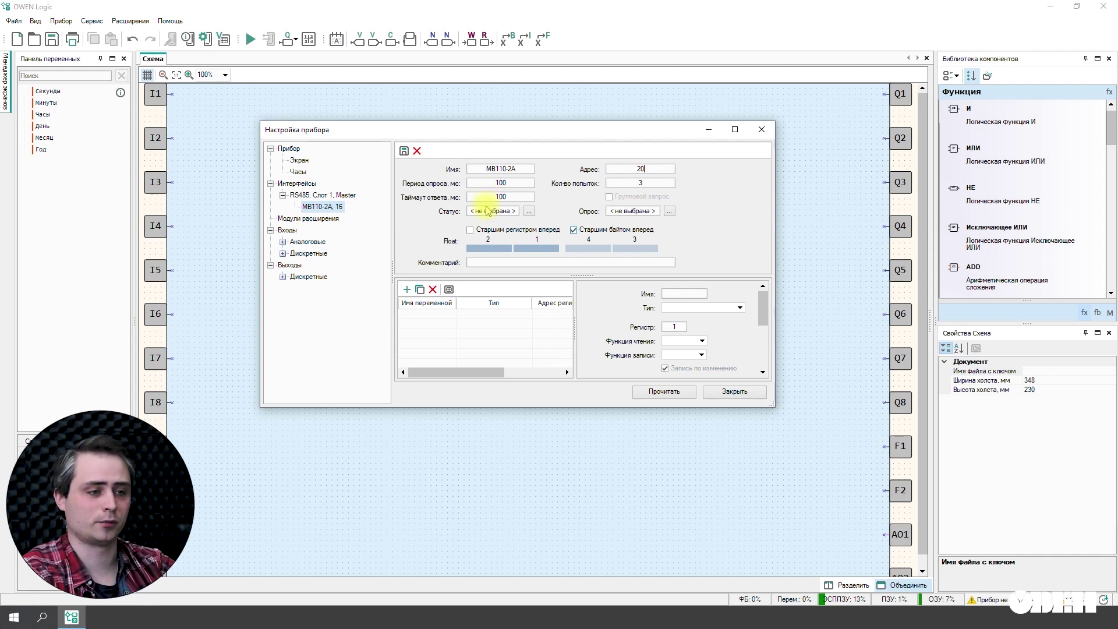
Add a variable to the МВ110-2А device with the floating-point type (С плавающей запятой) and name it Темп1
left_click(408, 290)
left_click(453, 318)
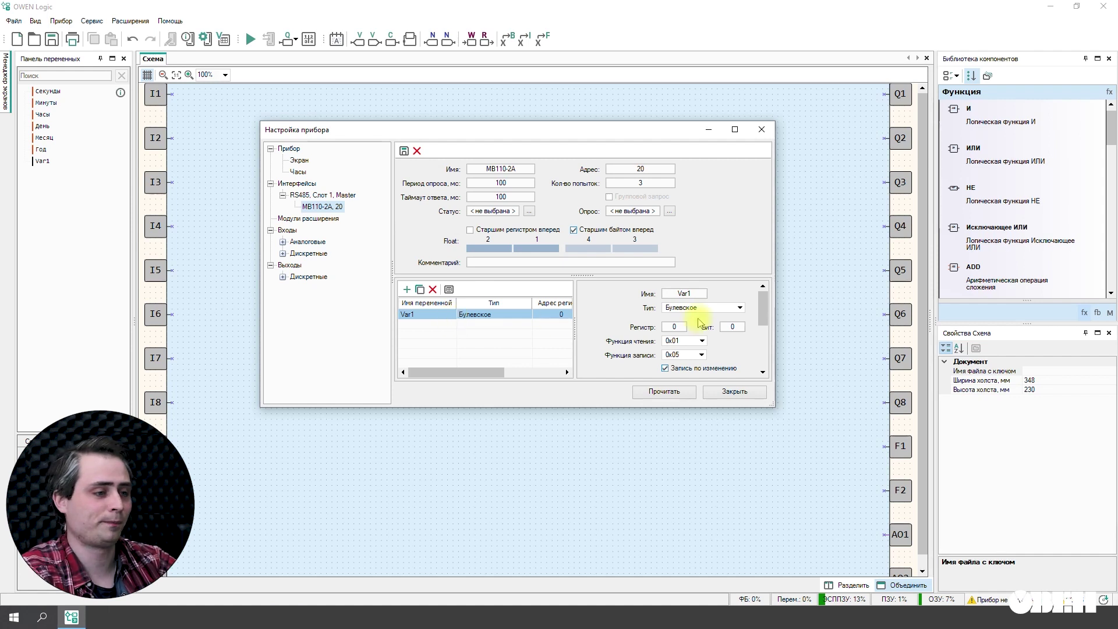
left_click(740, 308)
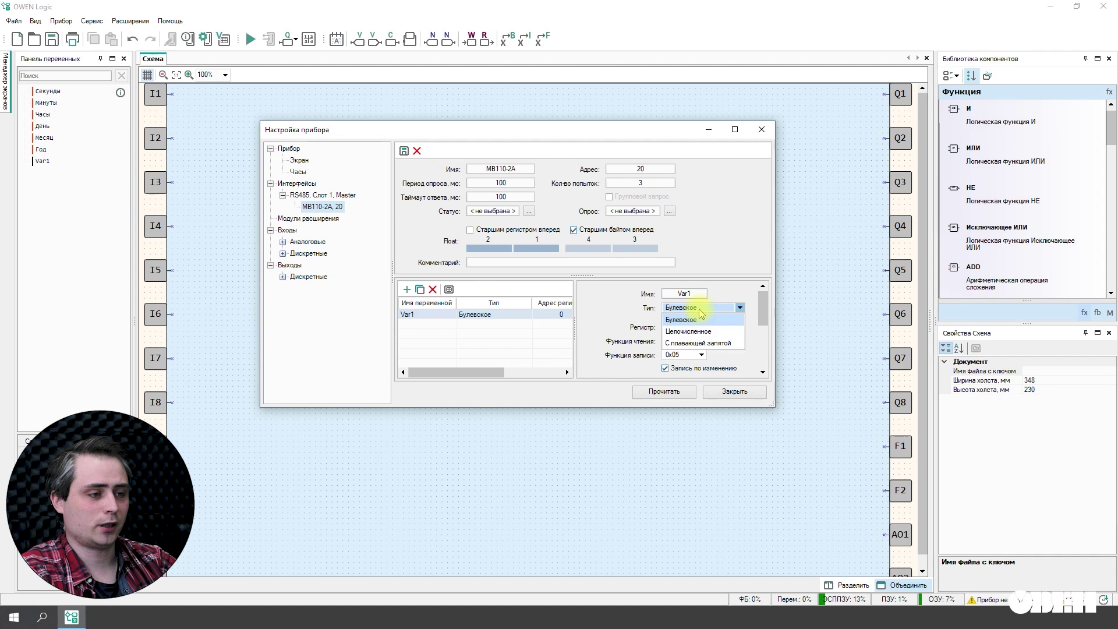
left_click(696, 343)
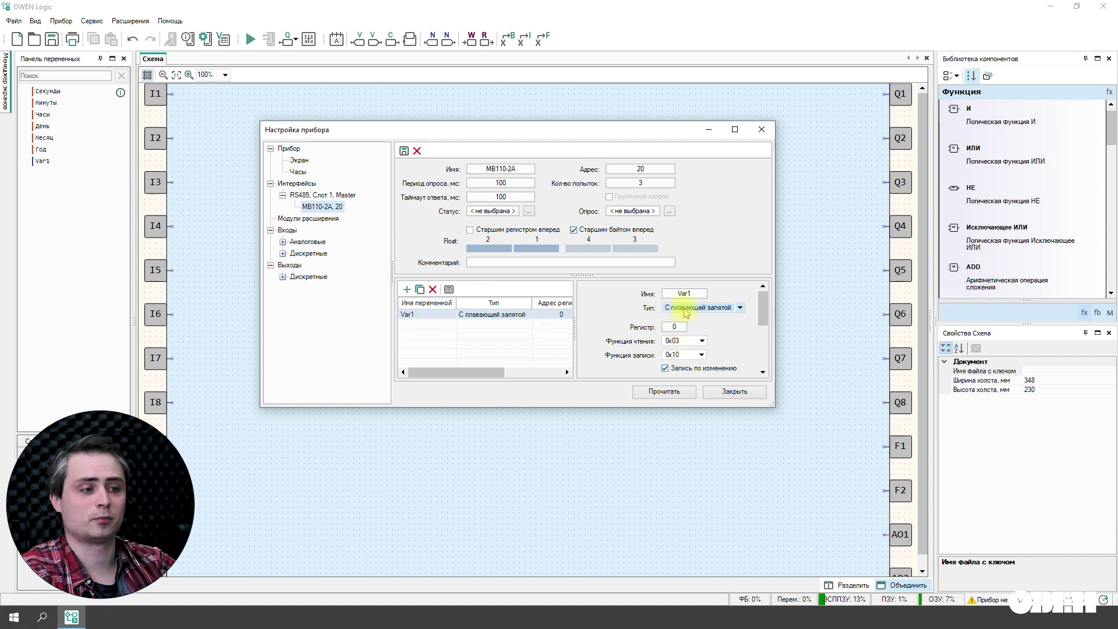
left_click_drag(702, 293, 651, 300)
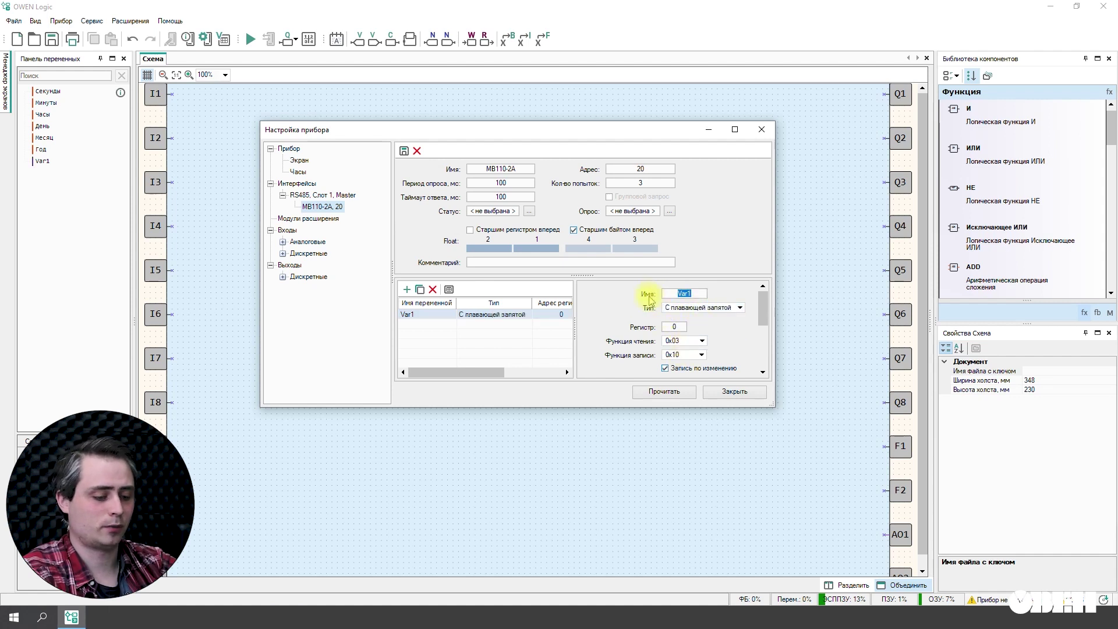
type("Темп")
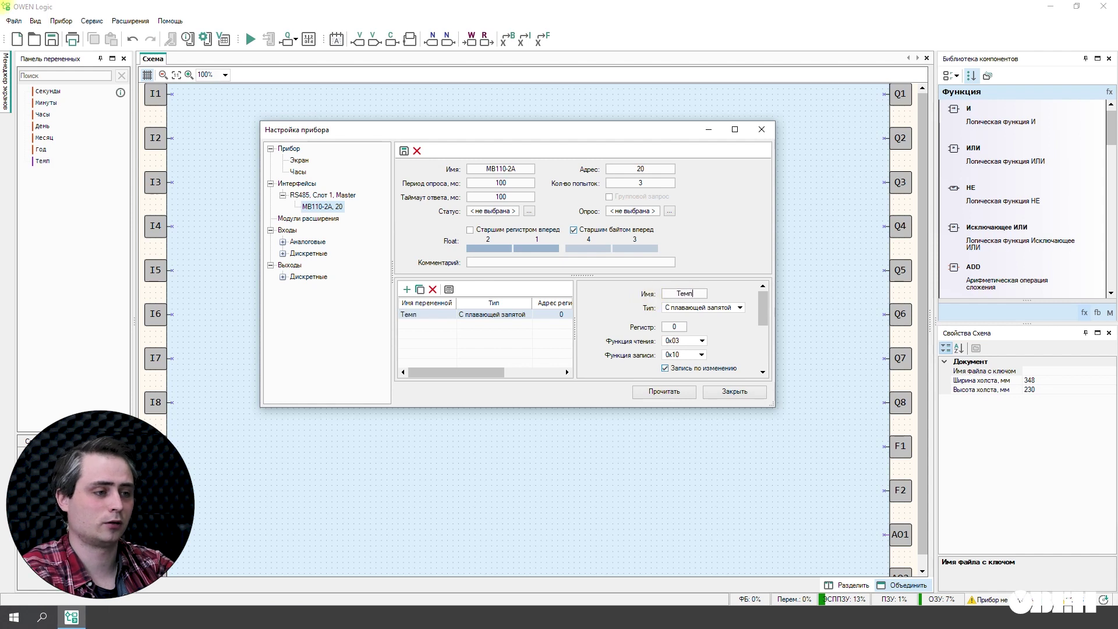
type("1")
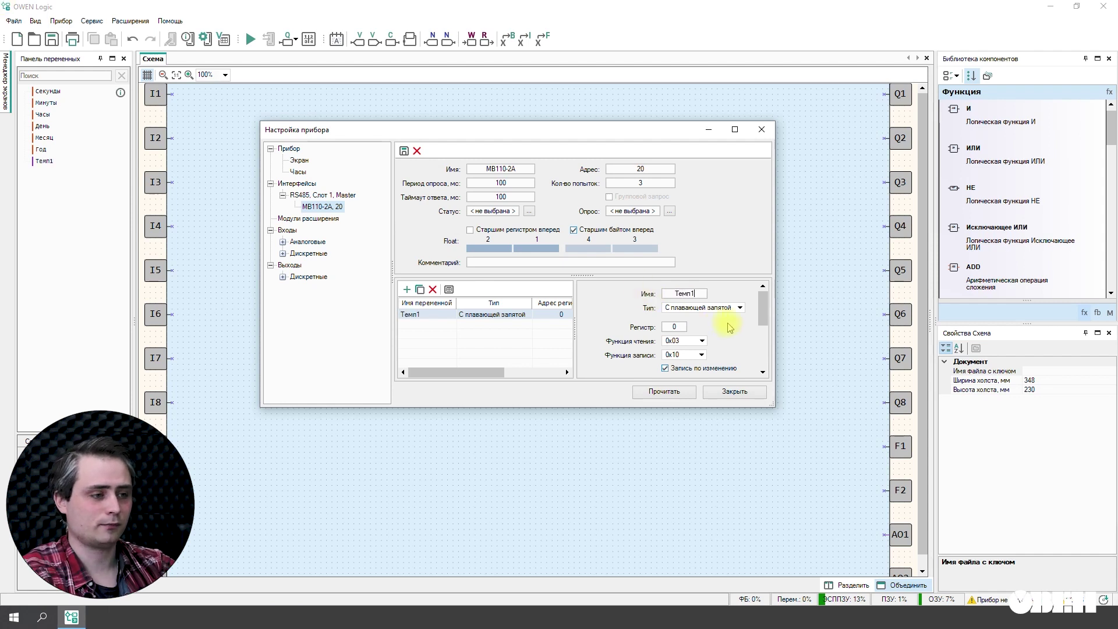
Set the Темп1 variable's register to 4, keep read function 0x03, and set its write function to Нет
left_click(681, 326)
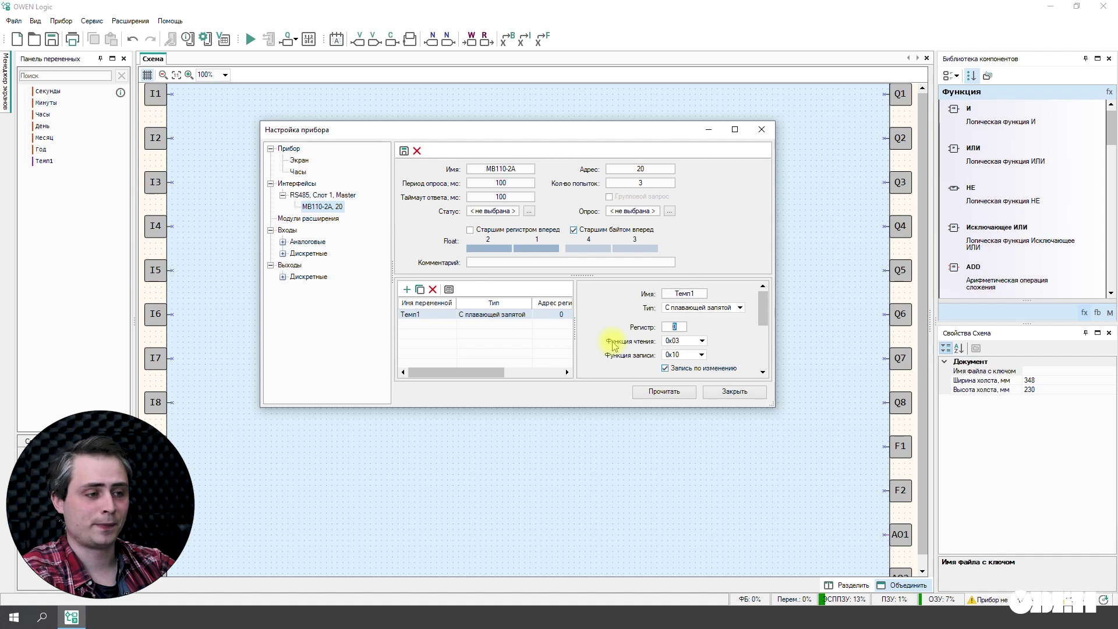
type("4")
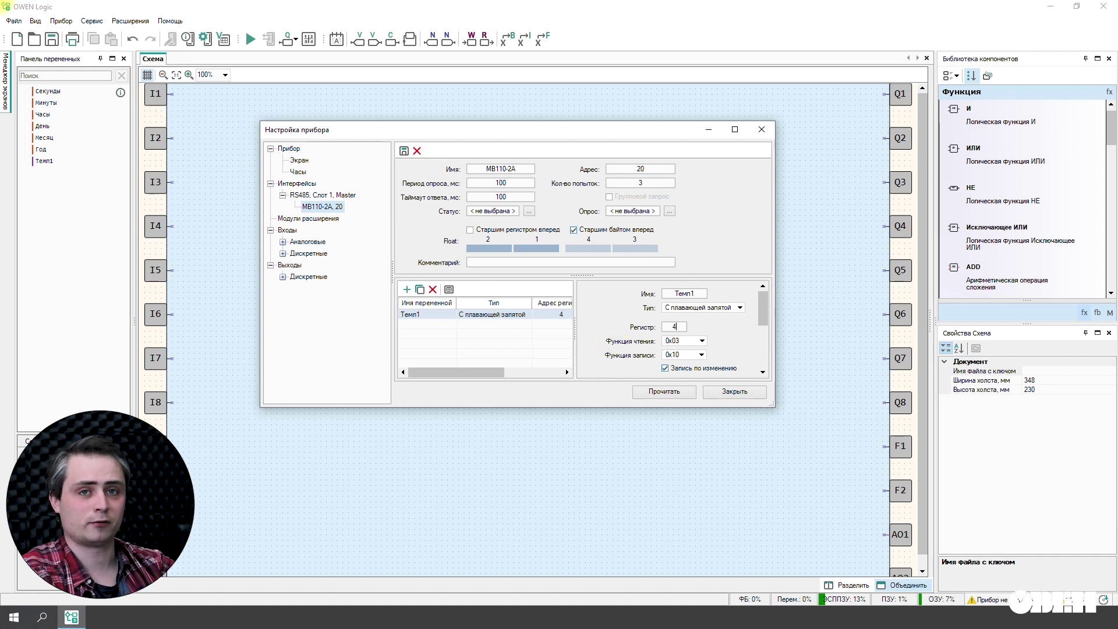
left_click(703, 342)
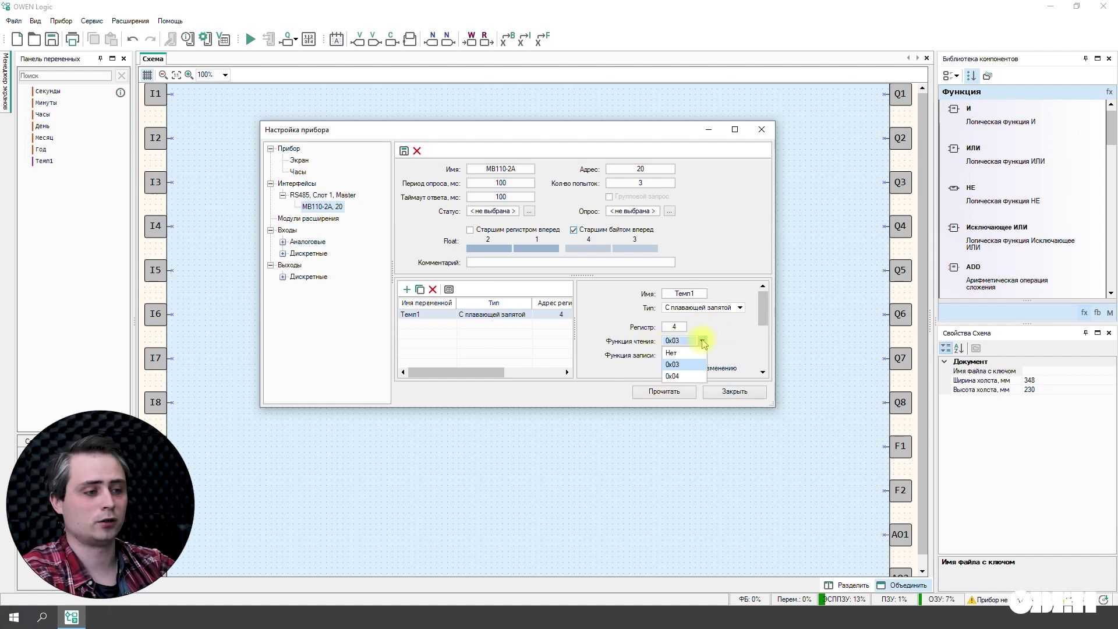
left_click(679, 348)
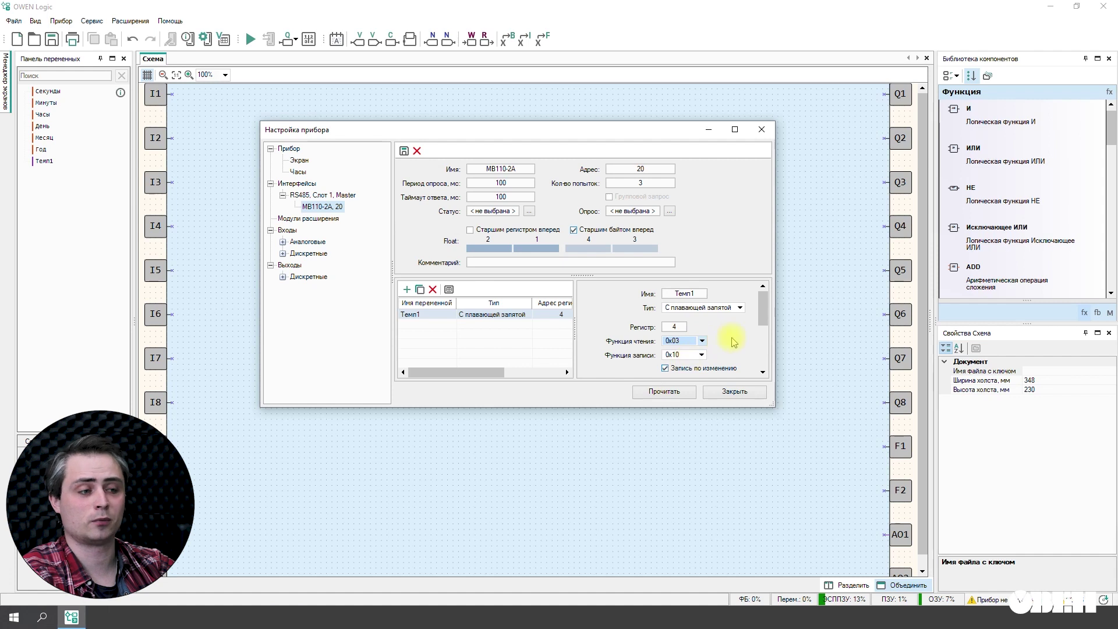
left_click(702, 355)
left_click(696, 364)
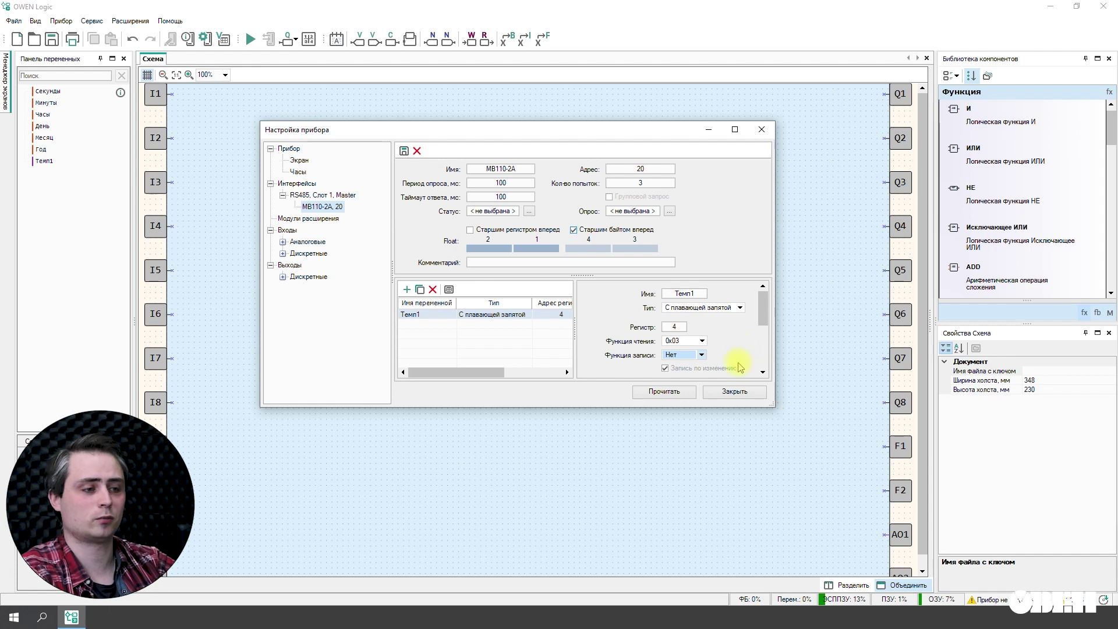
scroll(740, 367, "down", 3)
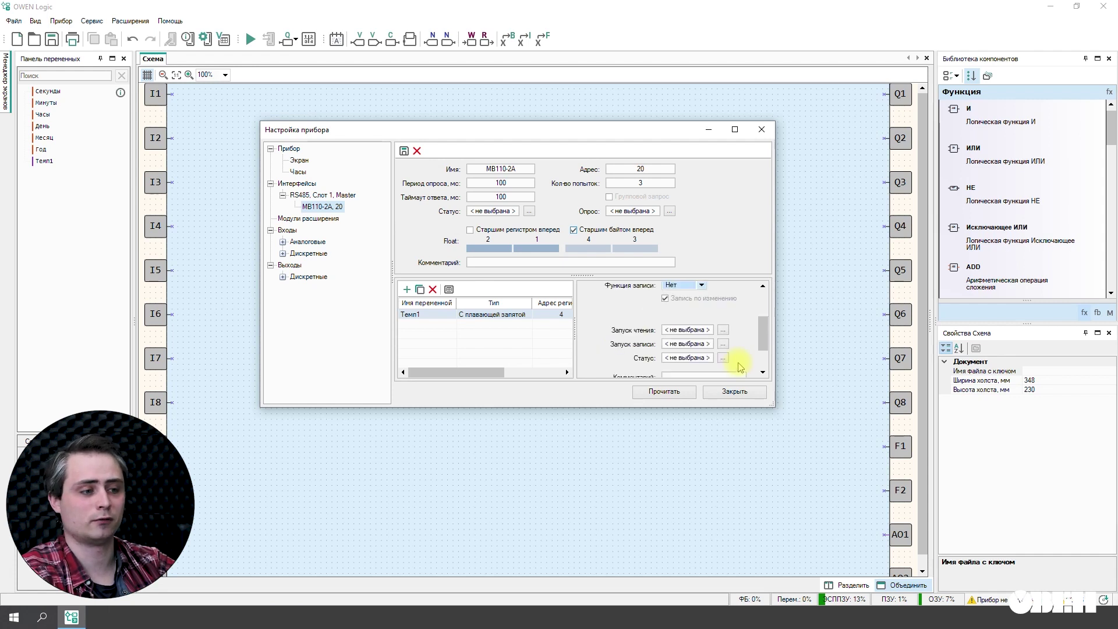
scroll(739, 364, "down", 2)
left_click_drag(763, 357, 764, 349)
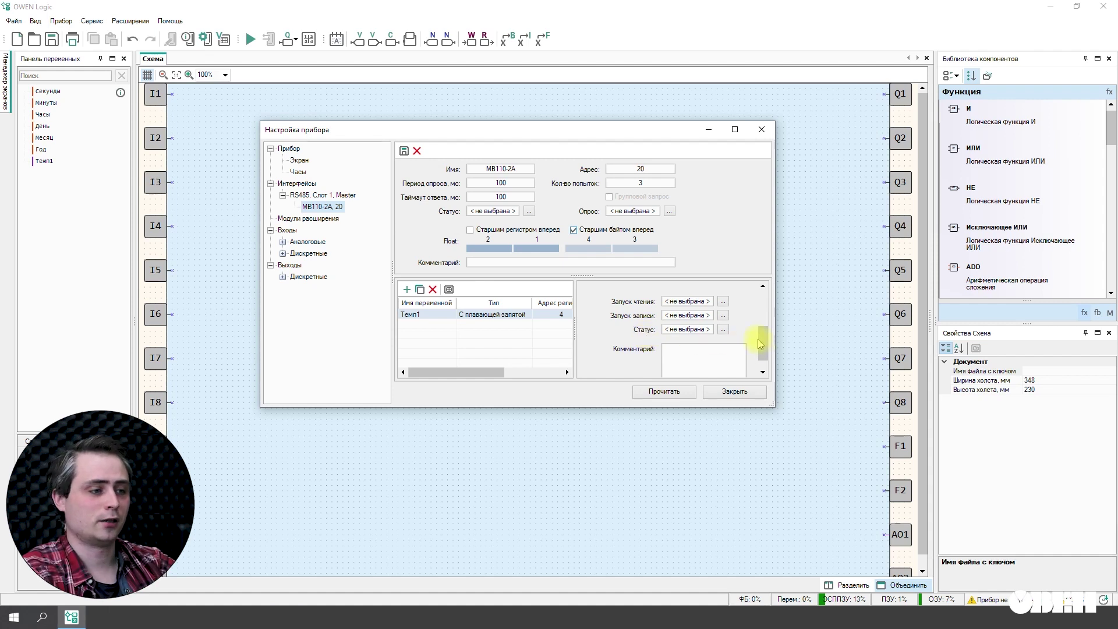
left_click_drag(765, 345, 767, 300)
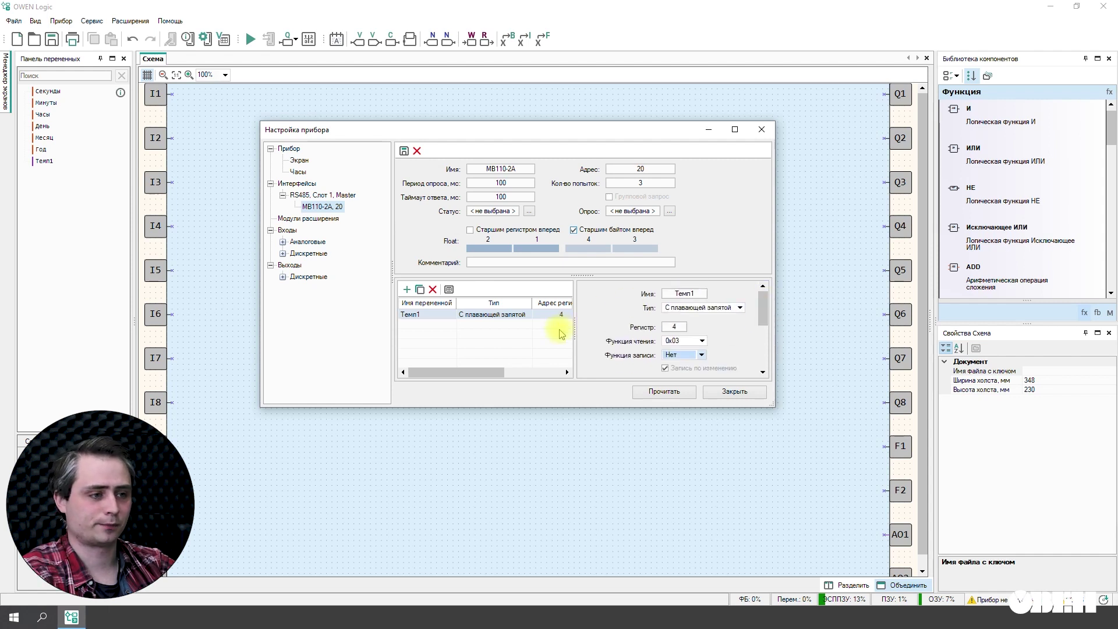
Turn off high byte first and turn on high register first for the МВ110-2А device, then close the device settings
left_click(573, 231)
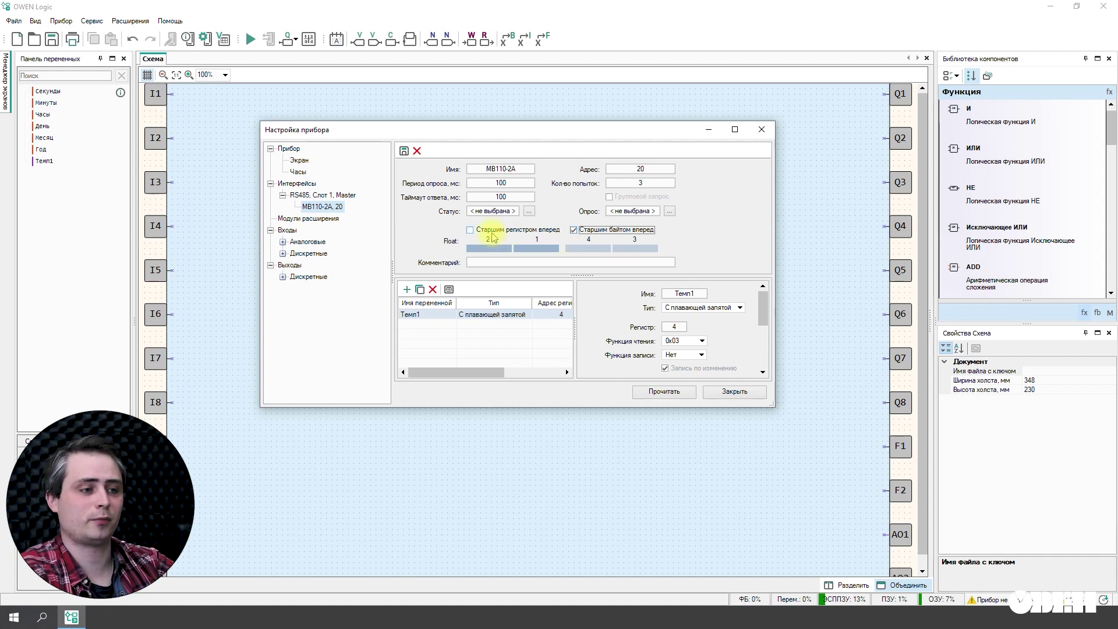
left_click(581, 236)
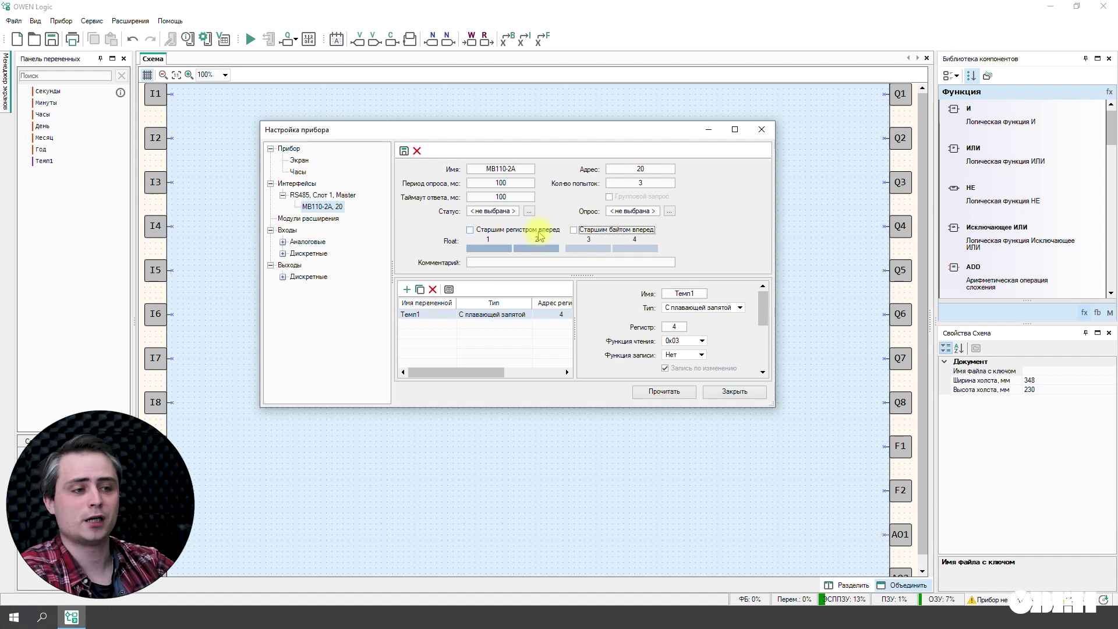
left_click(500, 230)
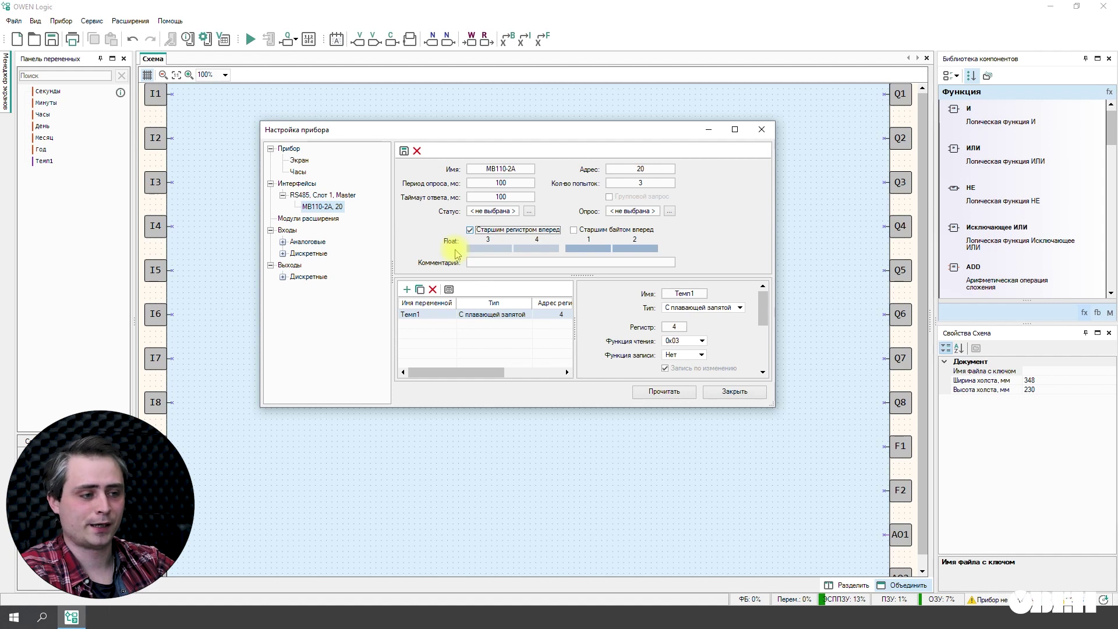
left_click(734, 391)
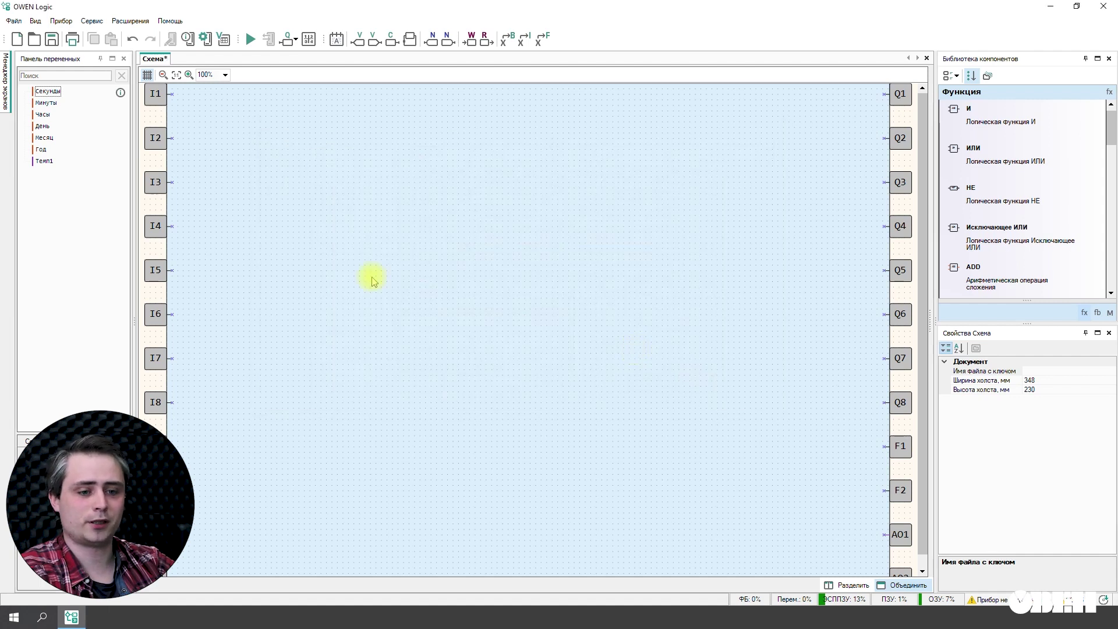
Open Экран 1 for editing and place an Ввод/вывод (int/float) field in the middle of its first row
mouse_move(5, 93)
left_click(71, 116)
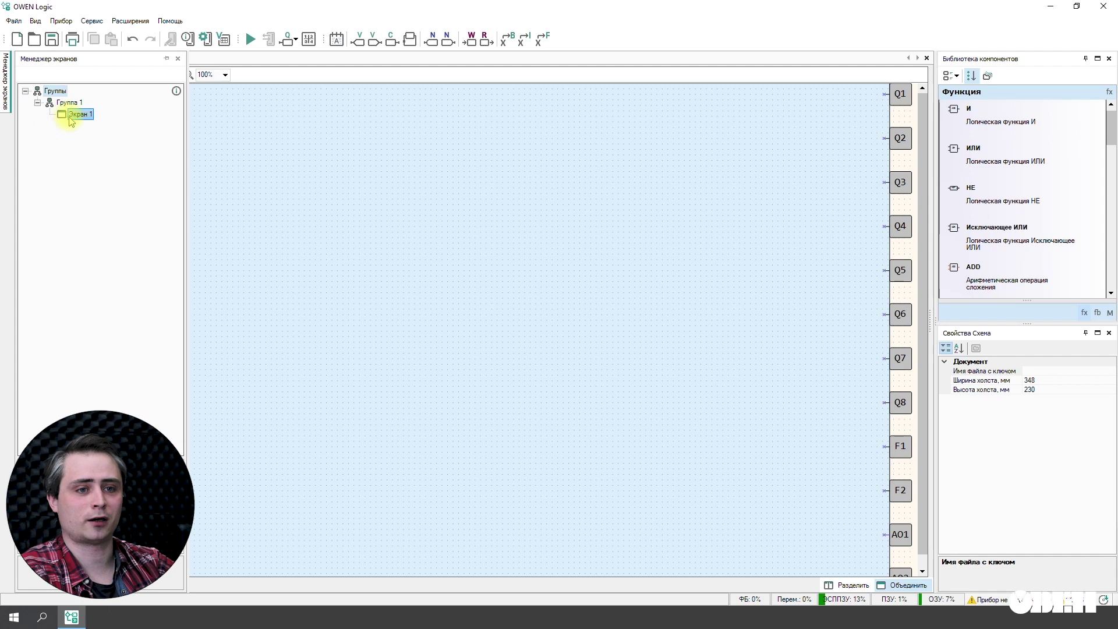
double_click(71, 116)
left_click_drag(995, 160, 518, 331)
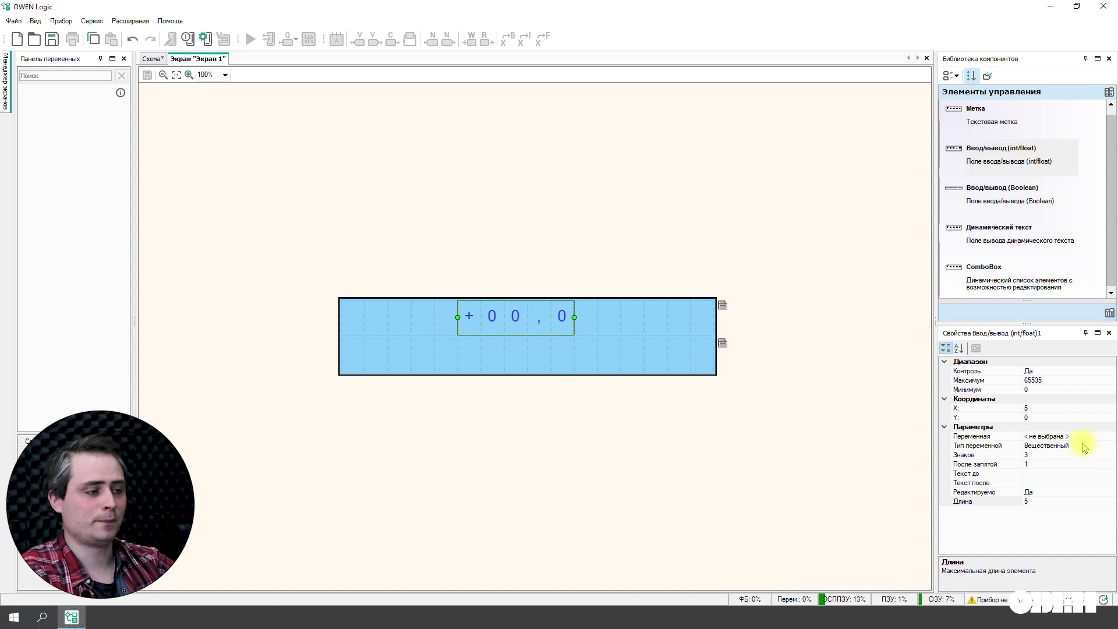
Link the input/output field to the network variable Темп1 of the МВ110-2А device
left_click(1060, 436)
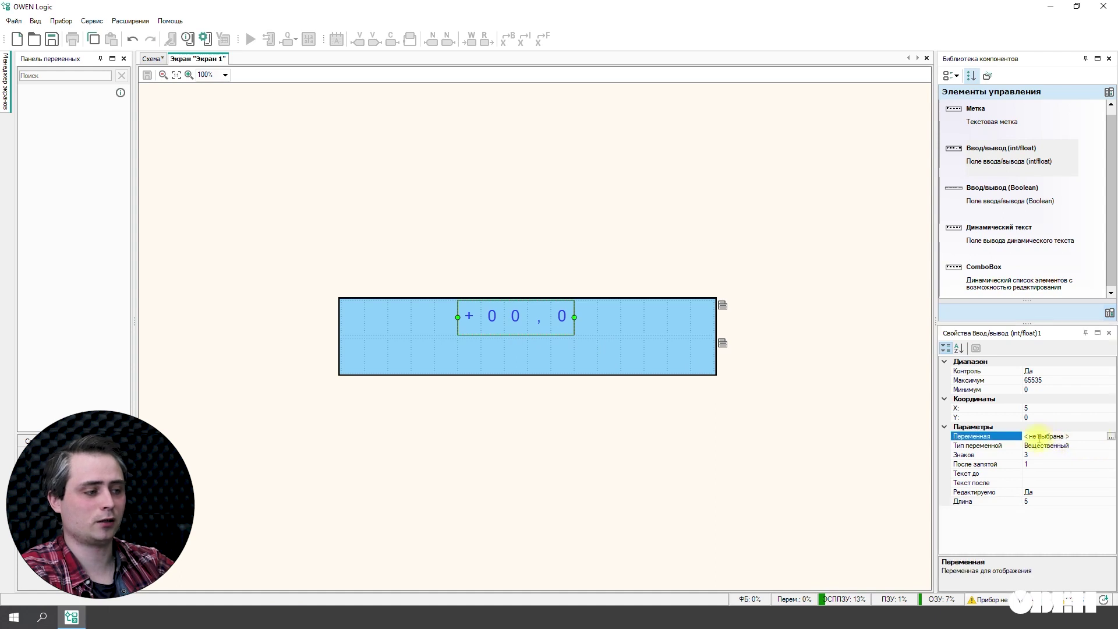
left_click(1111, 437)
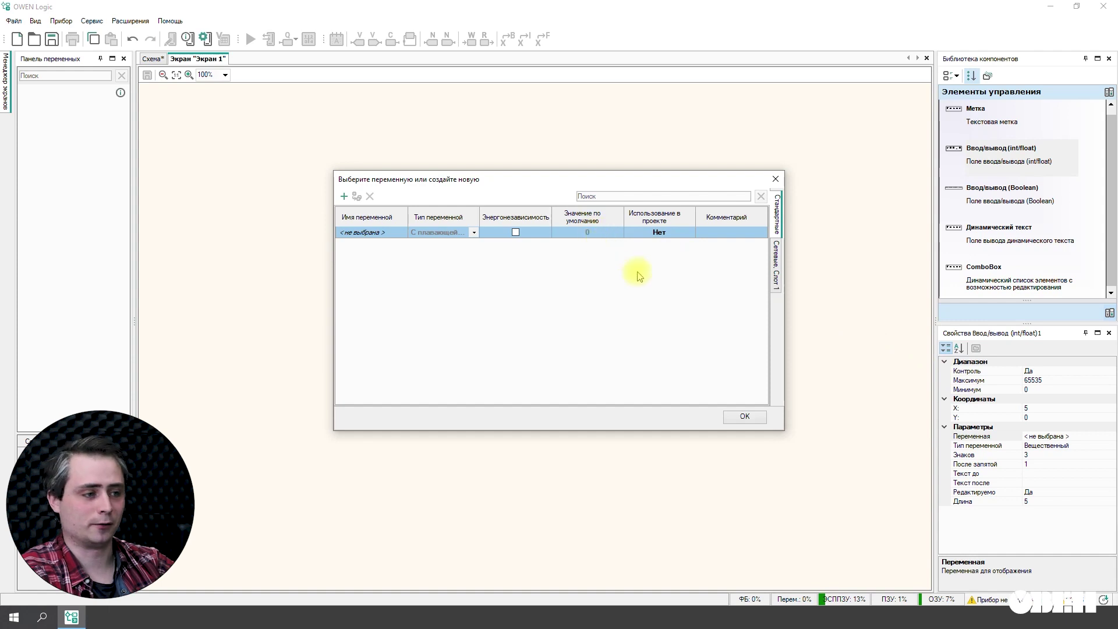
left_click(777, 274)
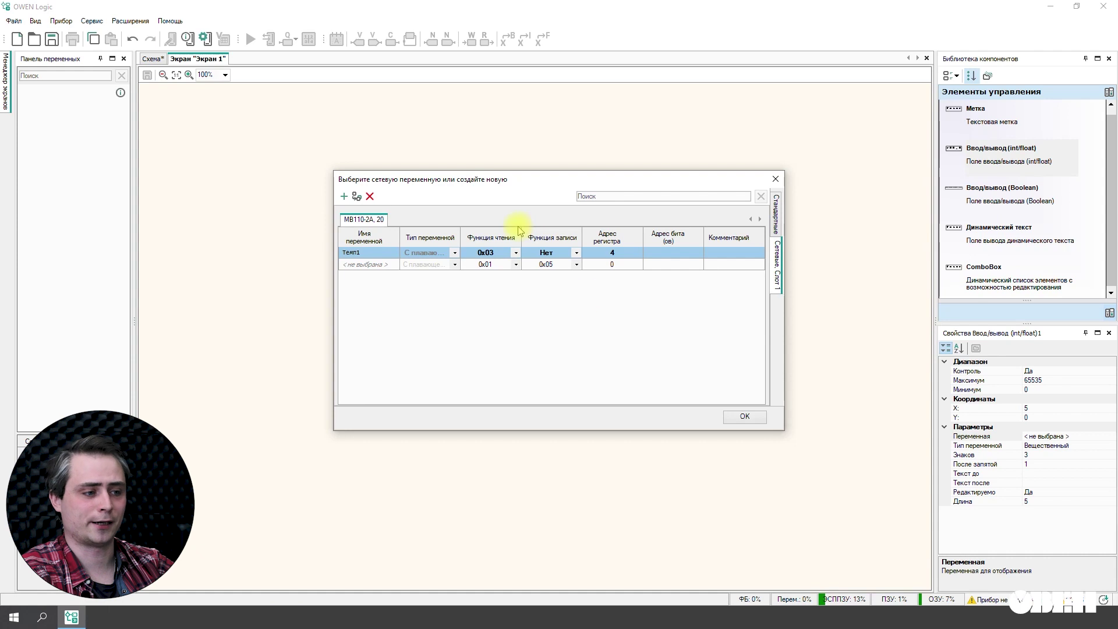
left_click(742, 416)
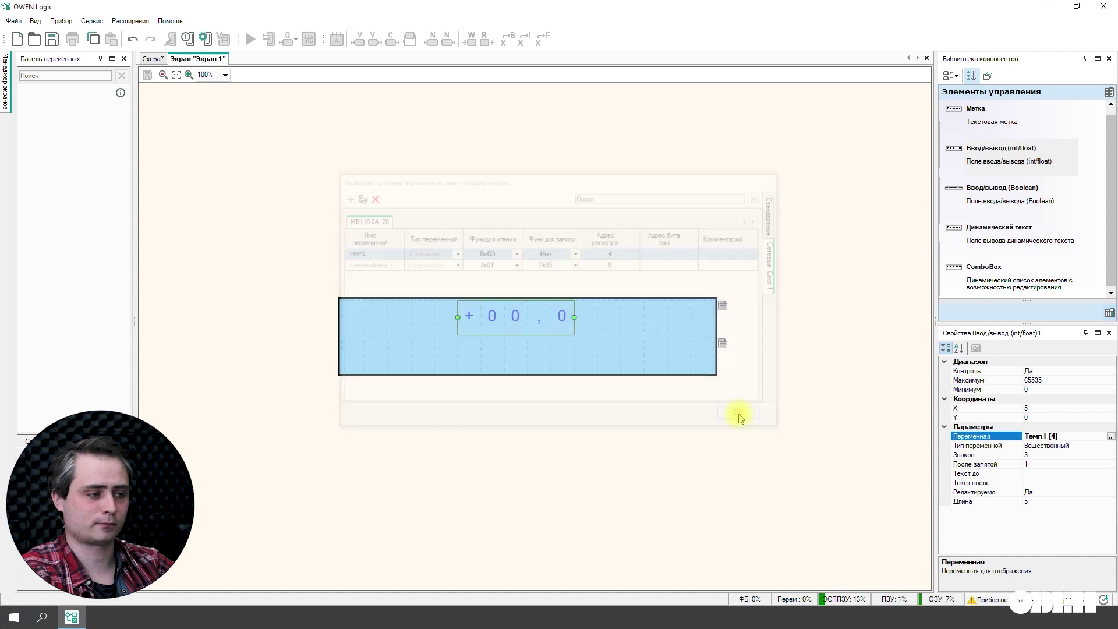
Set the field's digit count (Знаков) to 4 and extend its left edge to column 3 for a length of 7
left_click(1046, 457)
type("4")
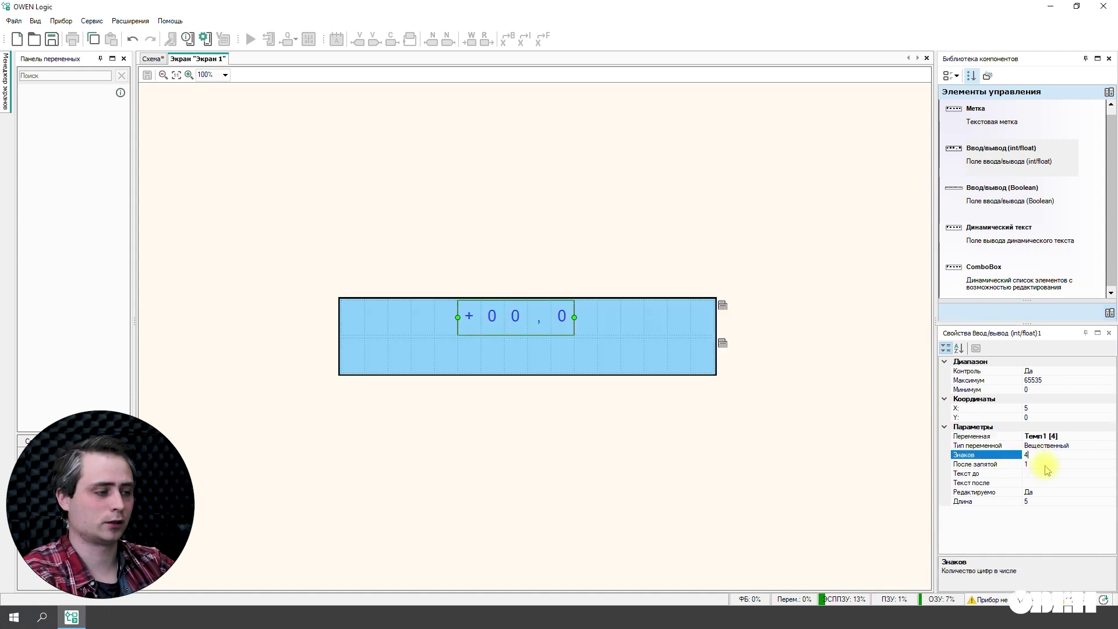
left_click(1047, 469)
left_click_drag(458, 317, 404, 317)
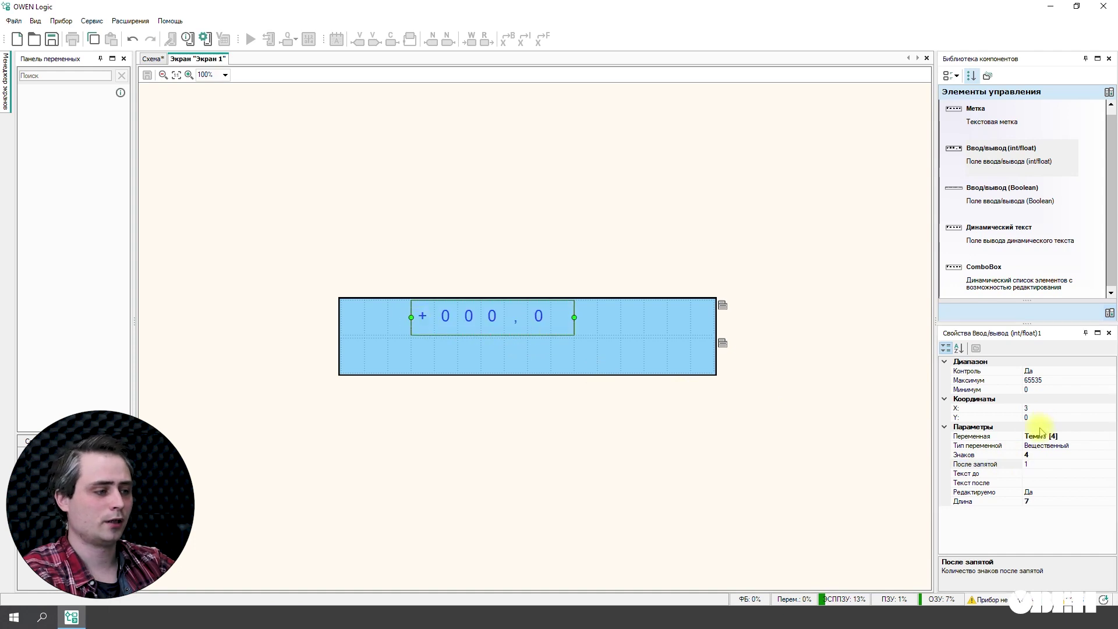
Set the field's preceding text to "темп1=" and its following text to " С", and set Редактируемо to Нет
left_click(1043, 473)
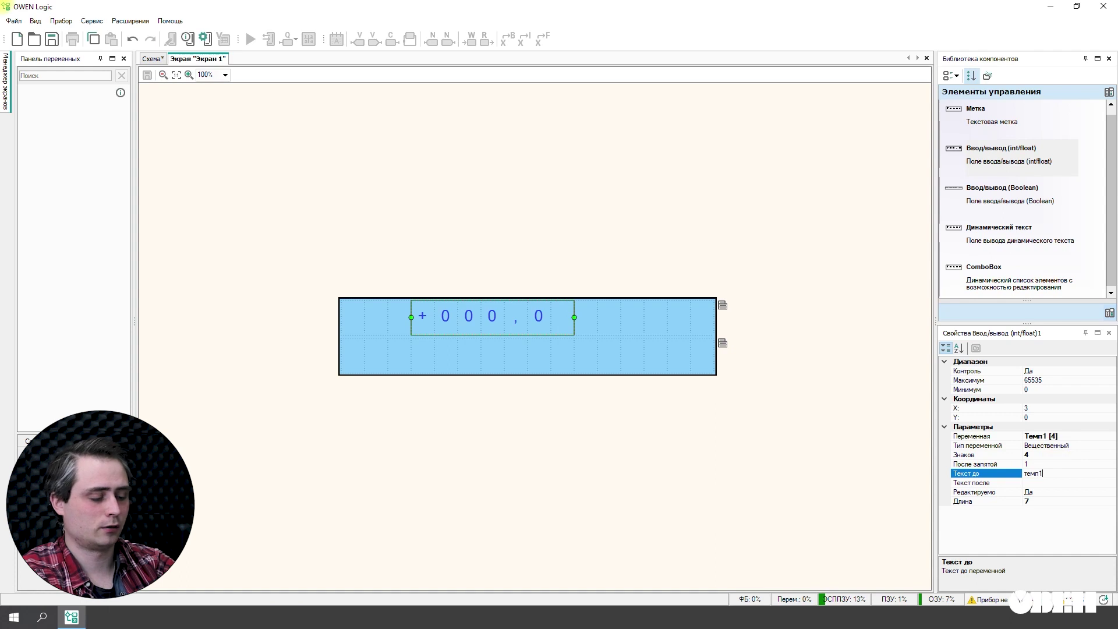
left_click(1060, 483)
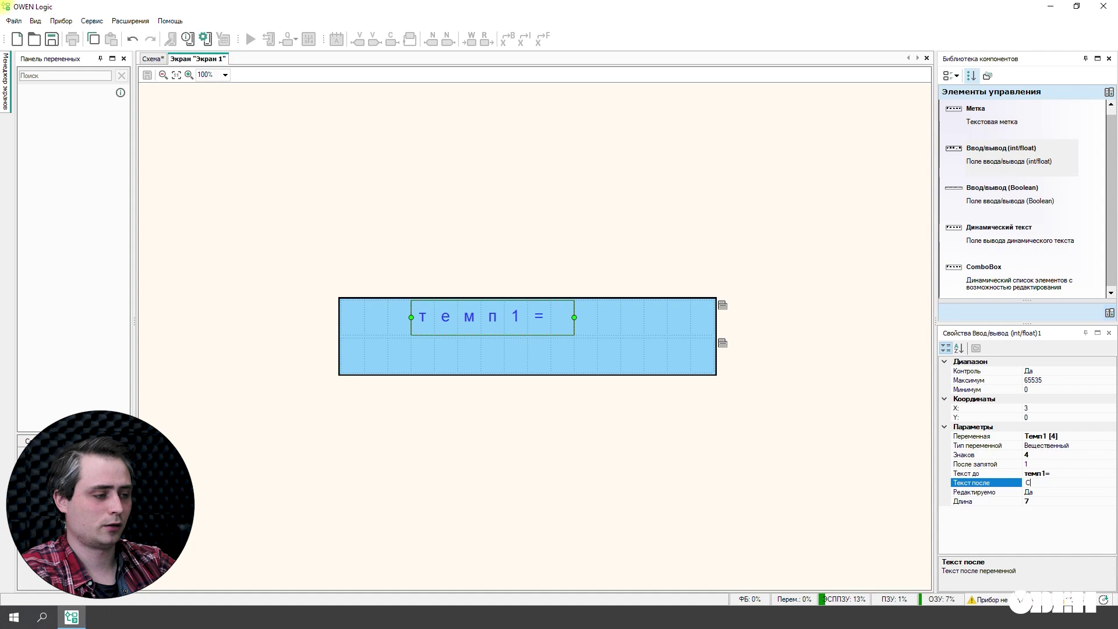
type("С")
left_click(1047, 493)
left_click(1110, 493)
left_click(1074, 509)
Stretch the temperature field in both directions to fill the whole first row, 16 characters long, and deselect it
left_click(463, 320)
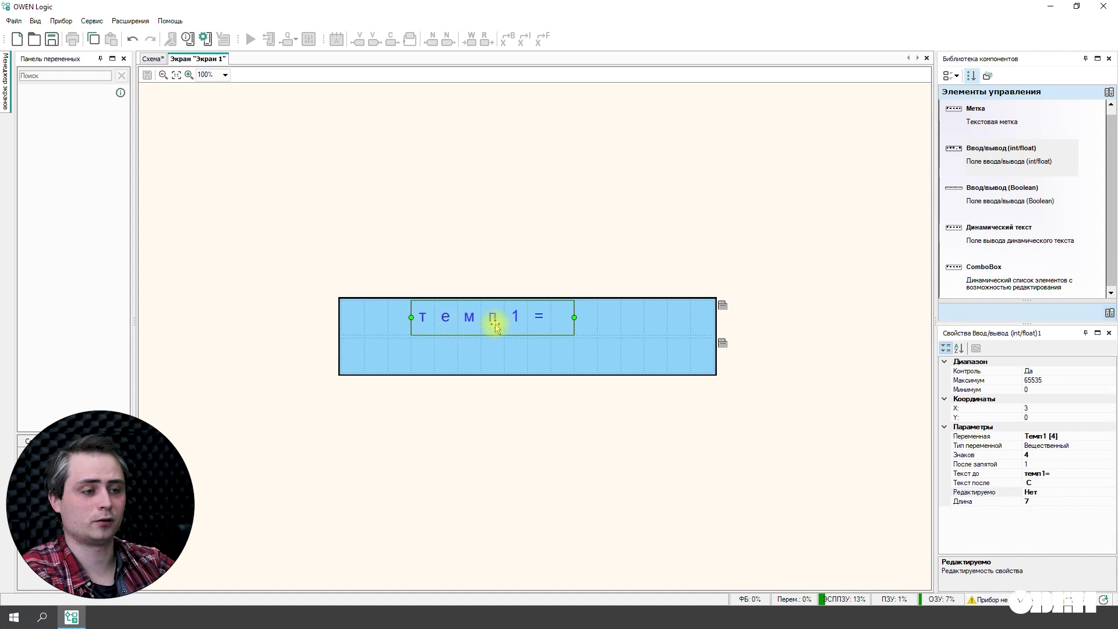
left_click_drag(573, 318, 696, 317)
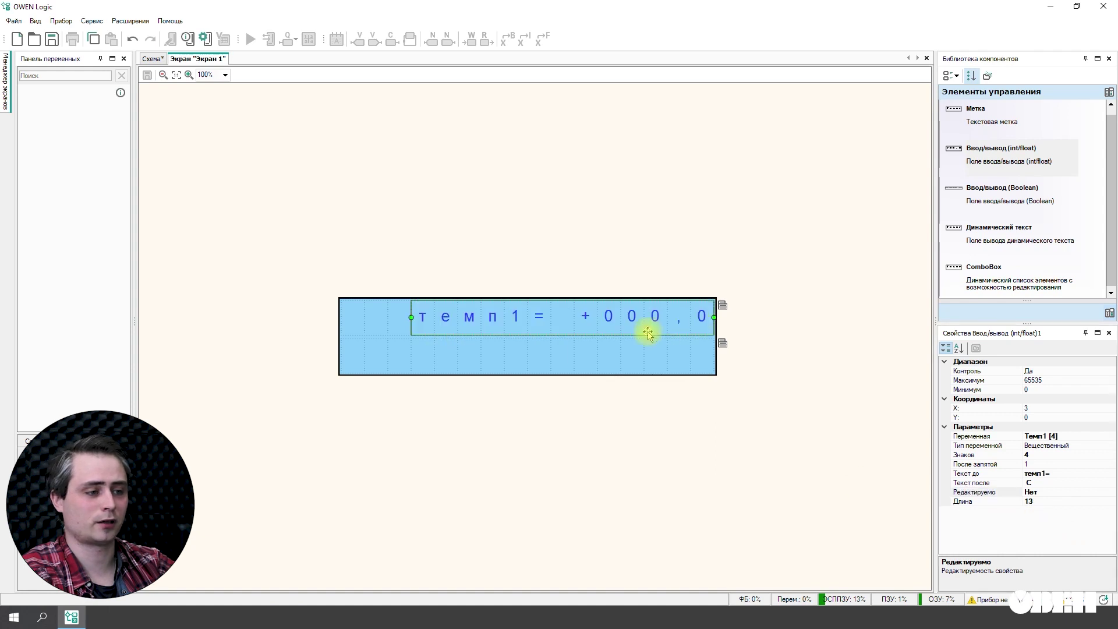
left_click_drag(415, 320, 350, 317)
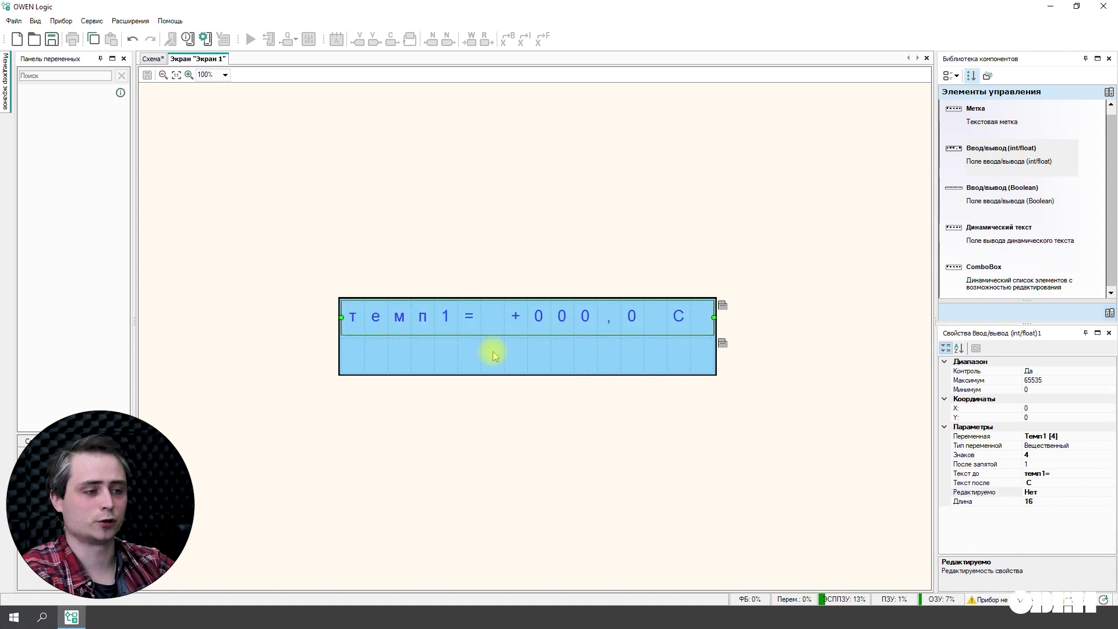
left_click(510, 355)
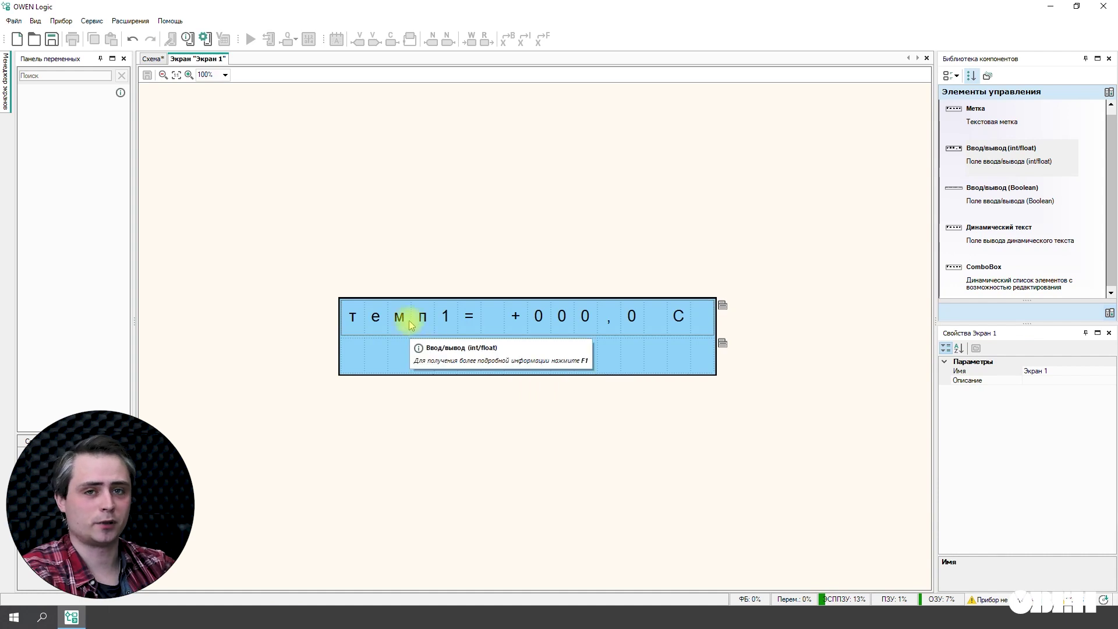